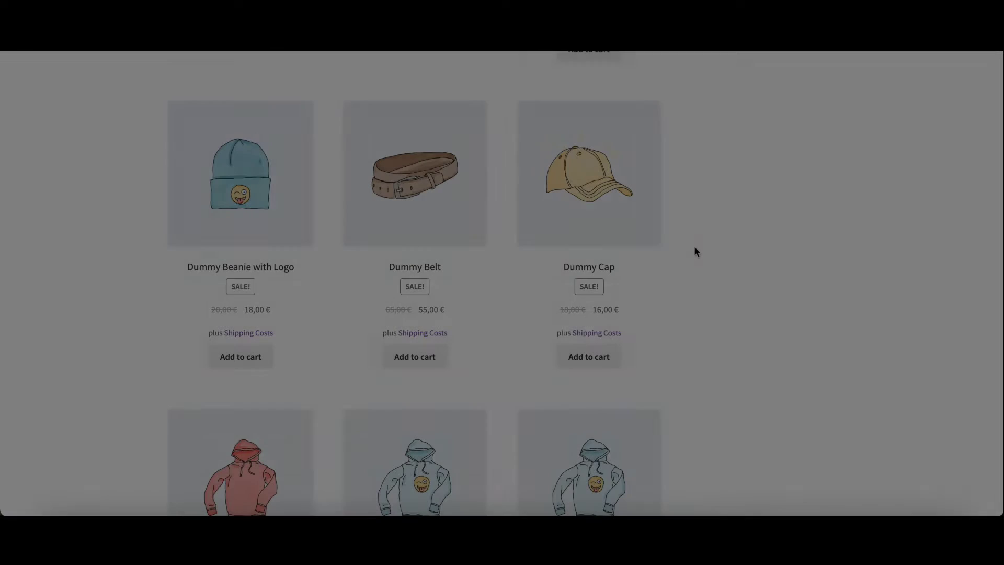
Browse the storefront products and move to the second page of results.
scroll(648, 191, "up", 10)
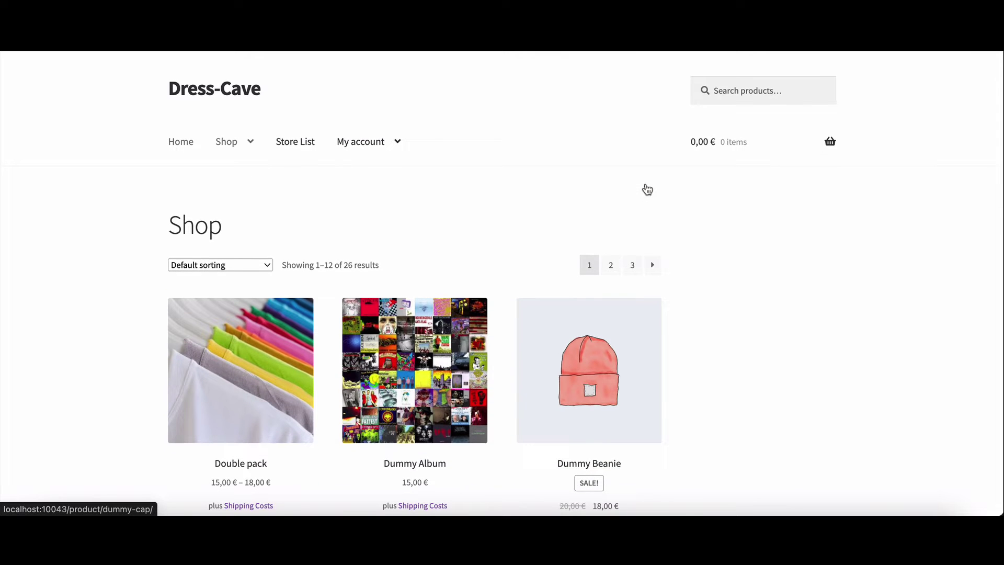
scroll(648, 189, "down", 4)
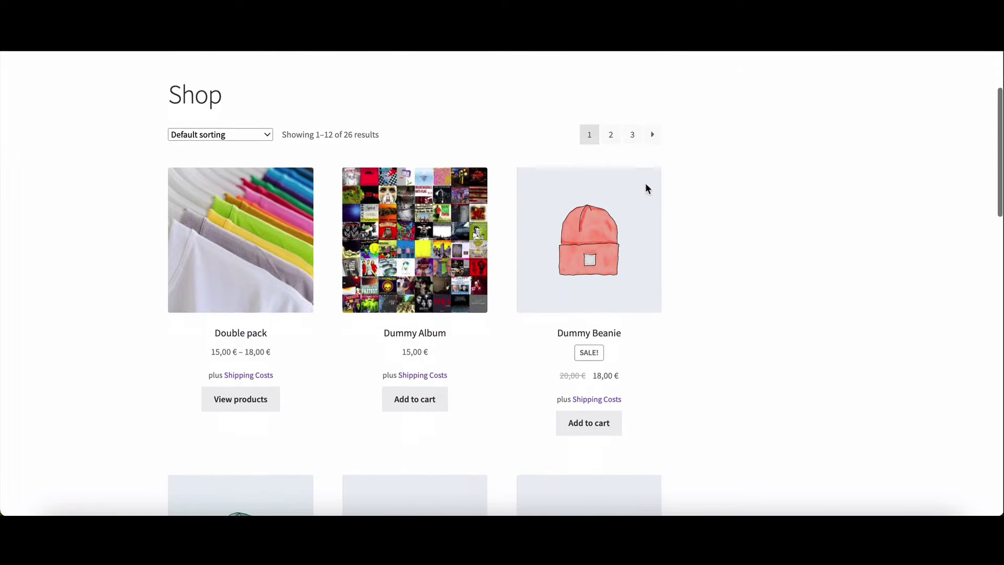
scroll(647, 189, "down", 5)
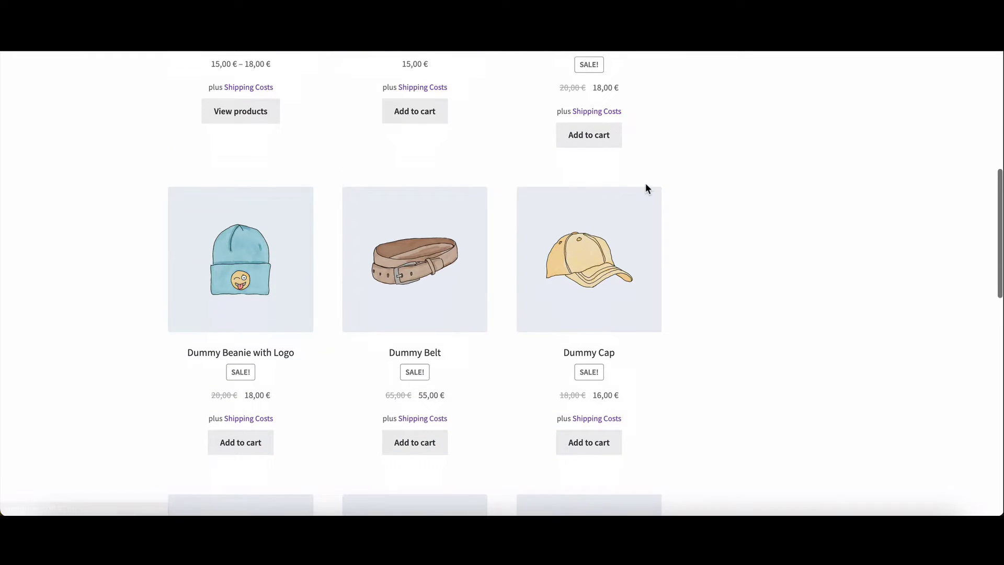
scroll(648, 190, "down", 6)
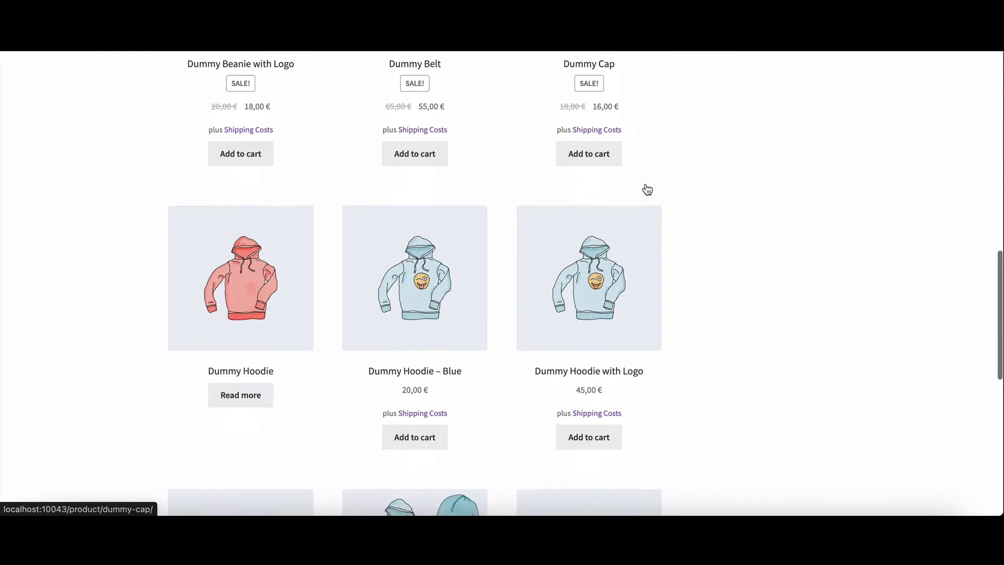
scroll(647, 189, "down", 9)
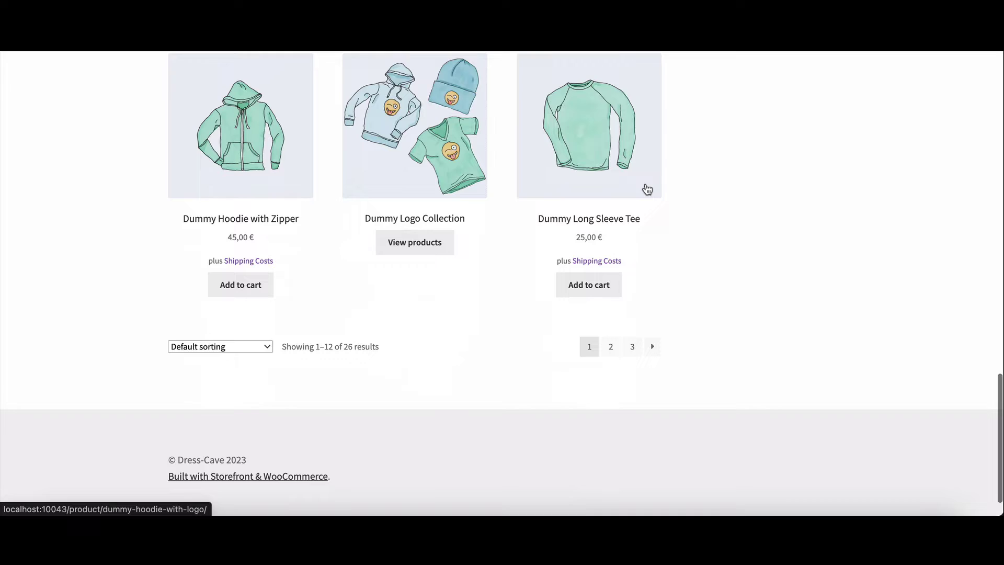
left_click(611, 306)
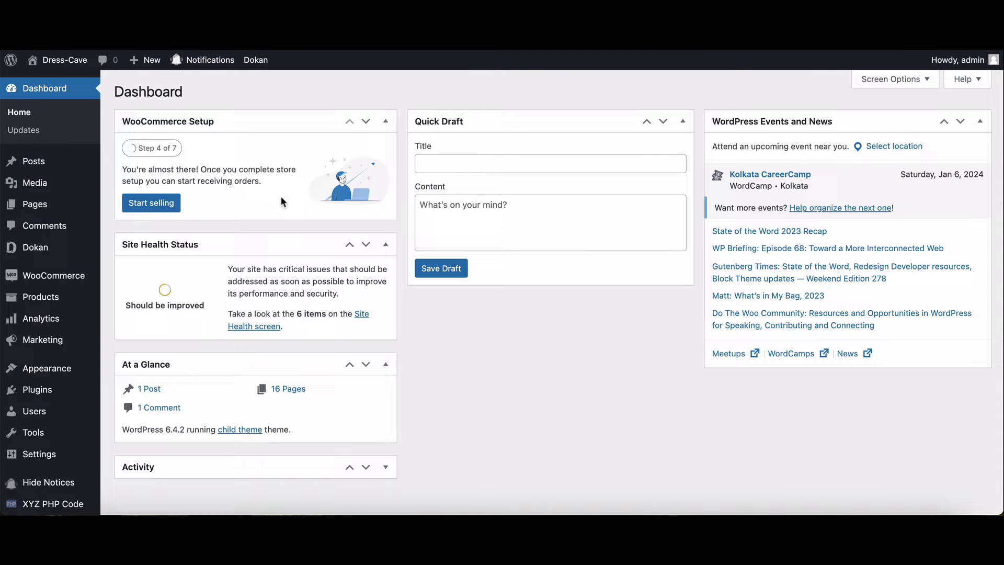
Open the Pages list and start editing the Shop page.
left_click(43, 207)
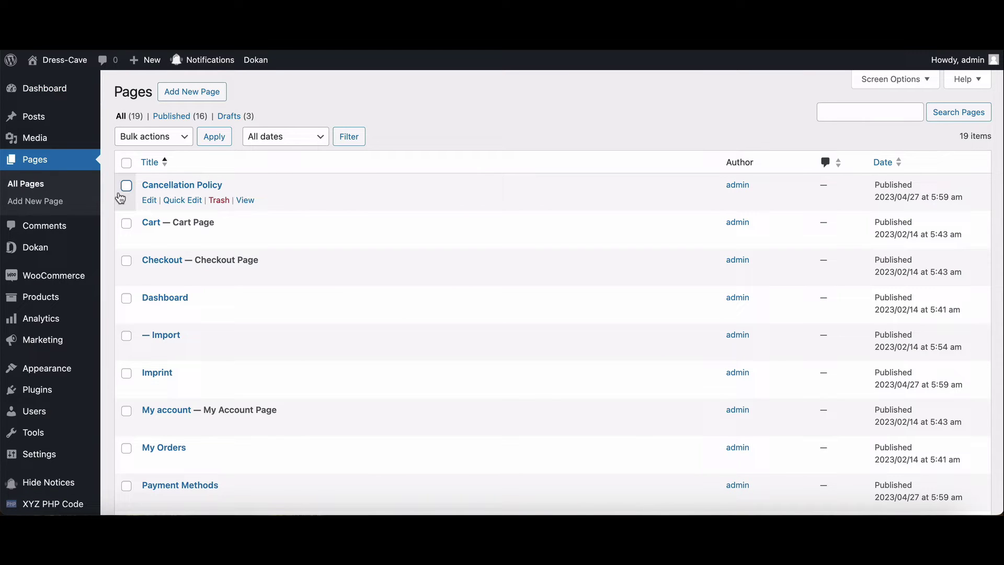
scroll(274, 188, "down", 1)
scroll(278, 195, "down", 8)
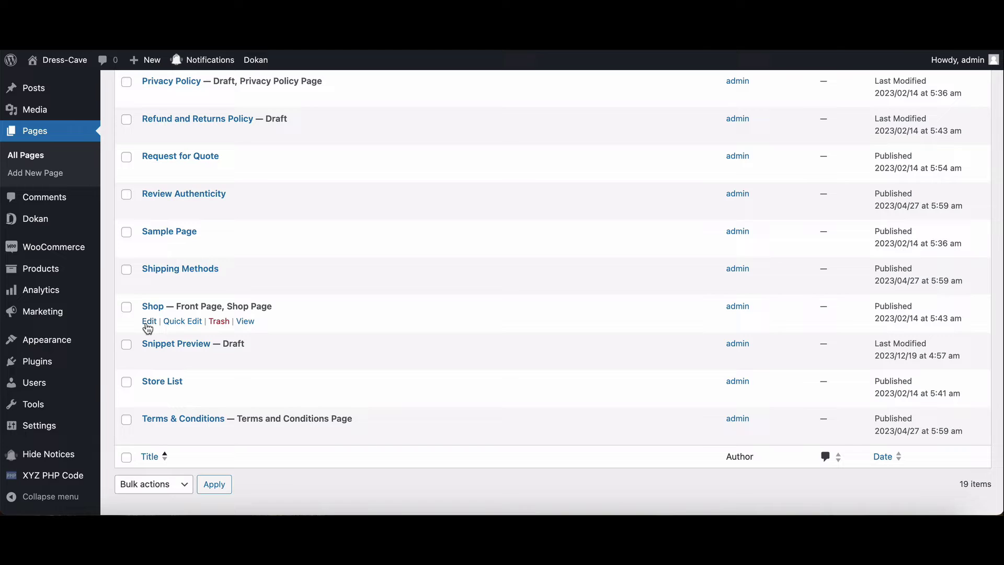
left_click(148, 322)
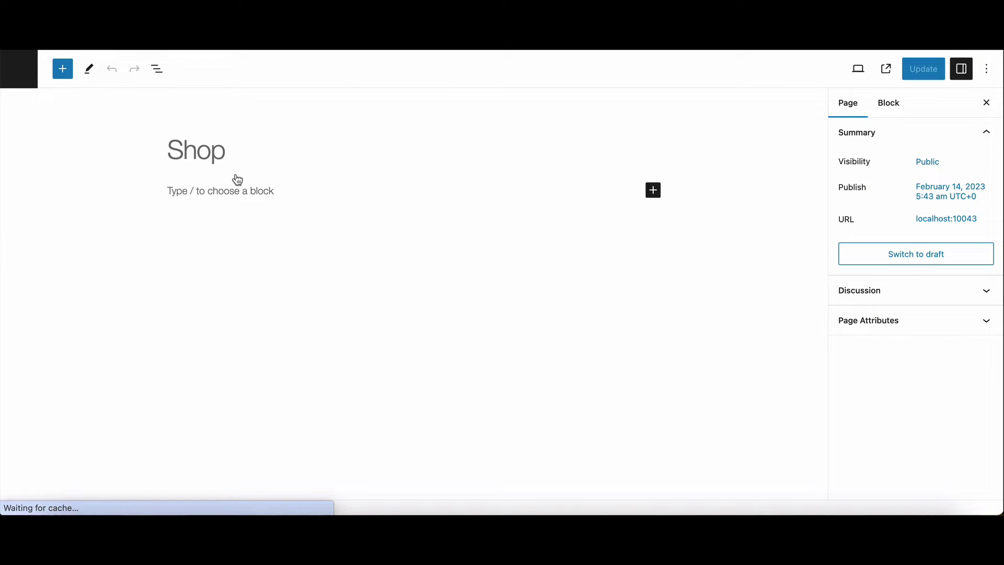
Replace the Shop page title with 'Product Page' and update the page.
left_click_drag(239, 159, 174, 152)
key("BackSpace")
key("BackSpace")
type("Pro")
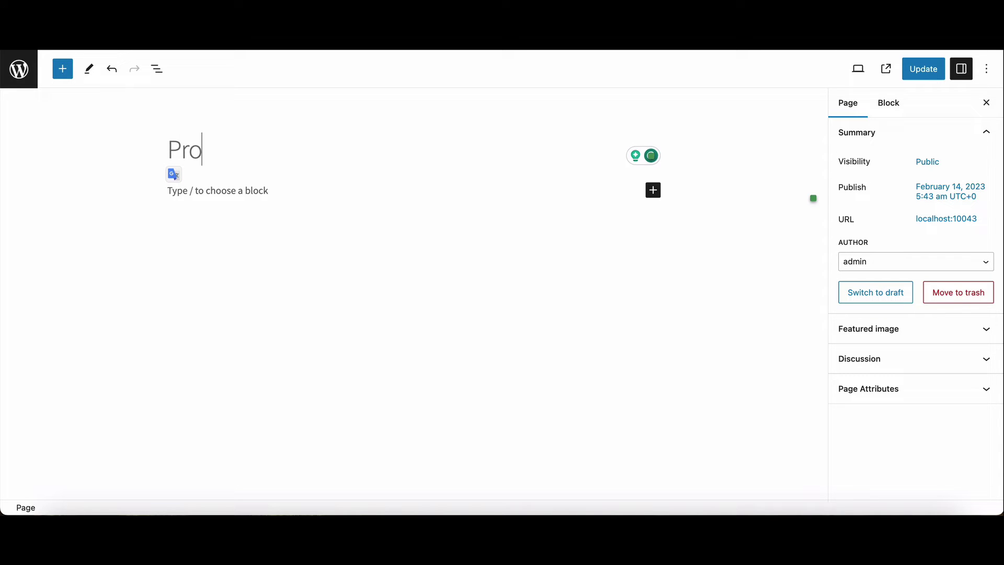
type("duct Page")
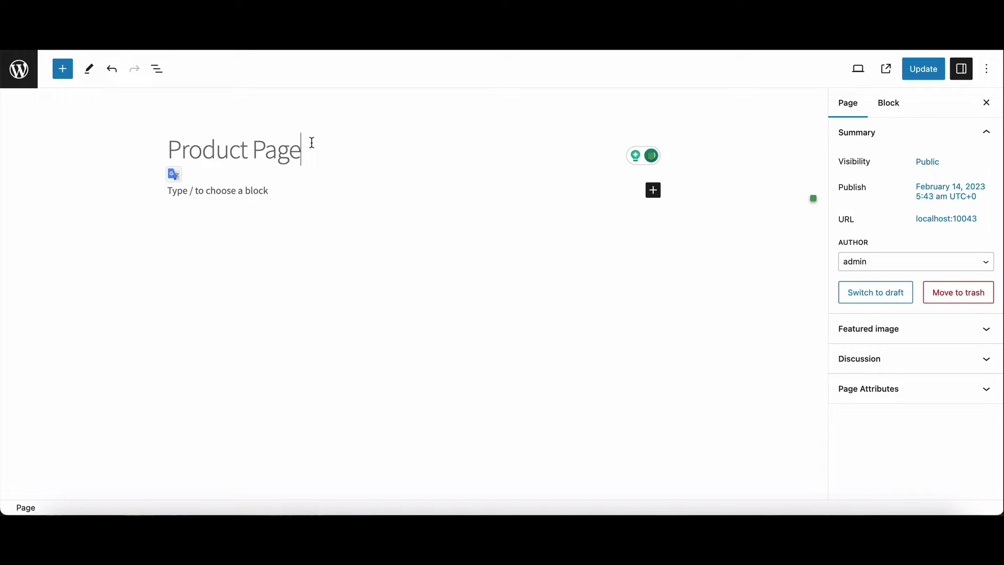
left_click(930, 73)
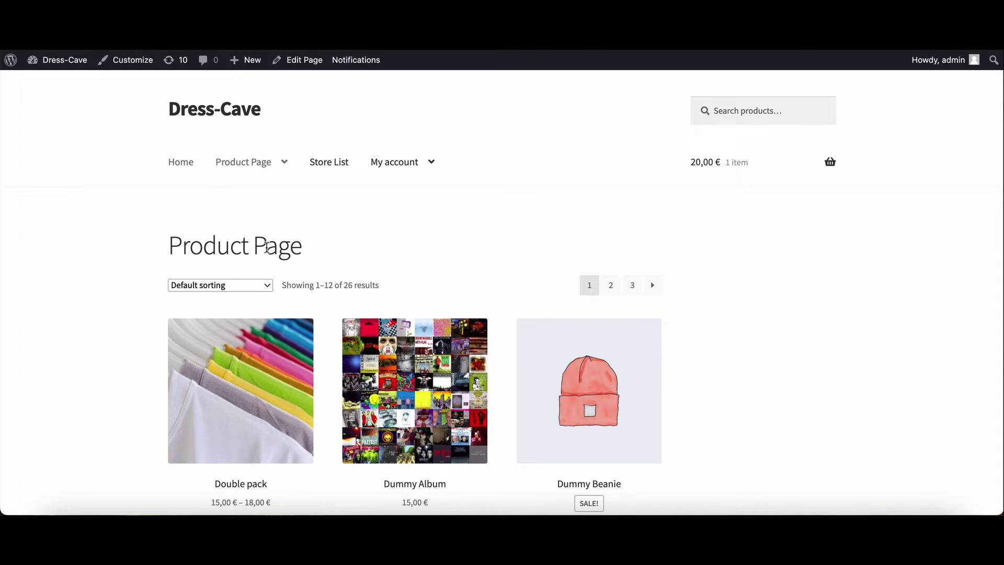
Check that the storefront shop heading now reads 'Product Page'.
mouse_move(275, 163)
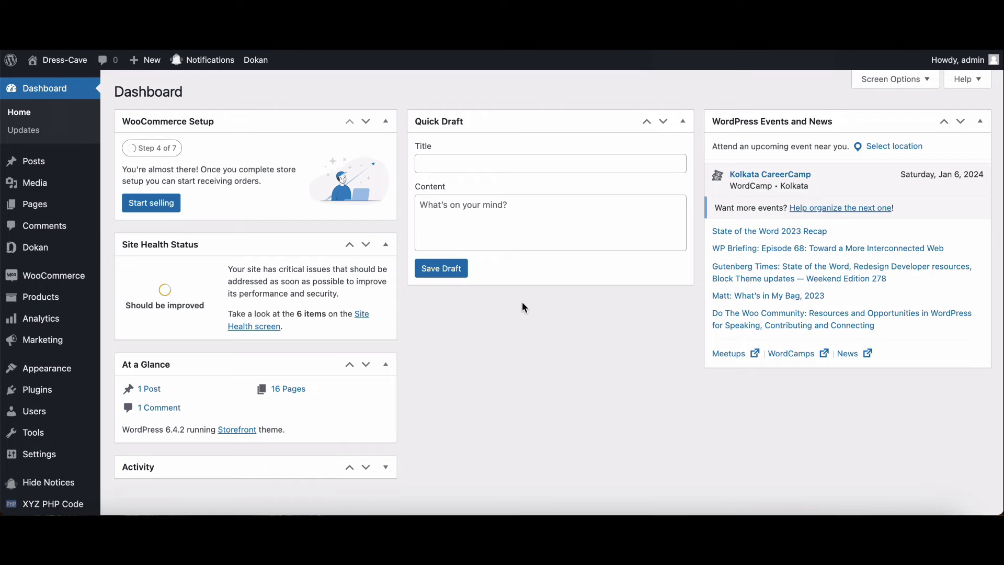
scroll(522, 302, "down", 2)
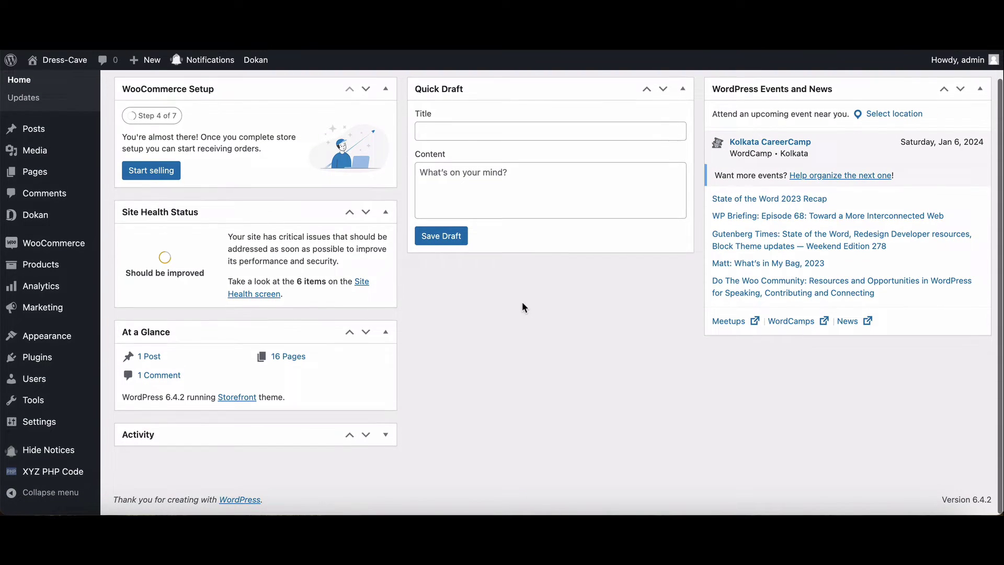
scroll(521, 301, "down", 1)
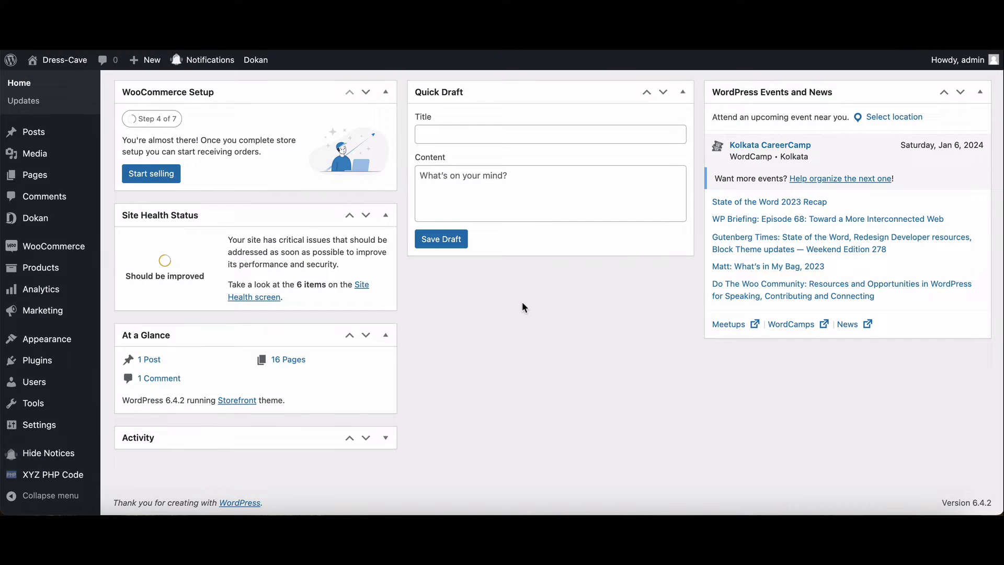
scroll(522, 301, "up", 2)
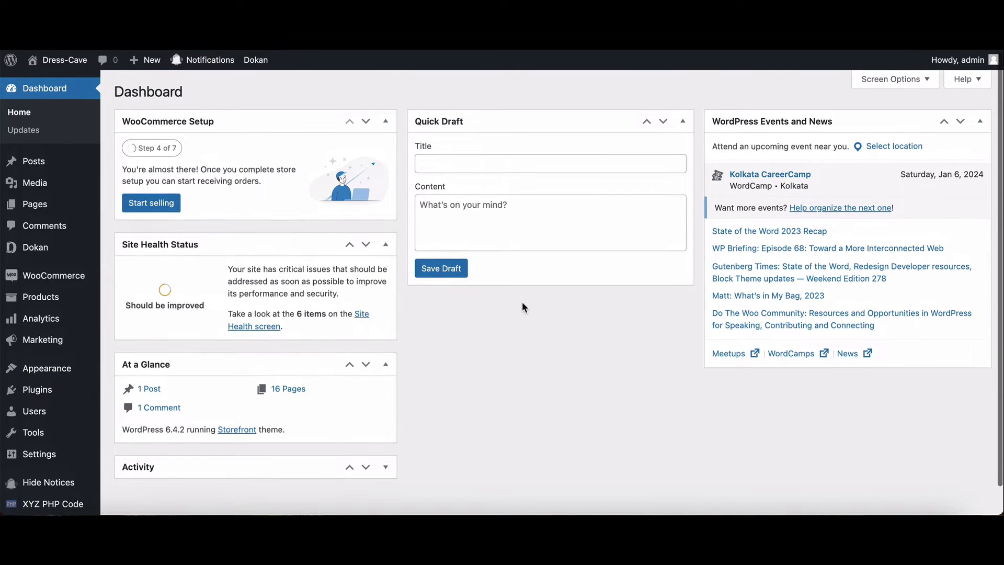
scroll(522, 307, "up", 1)
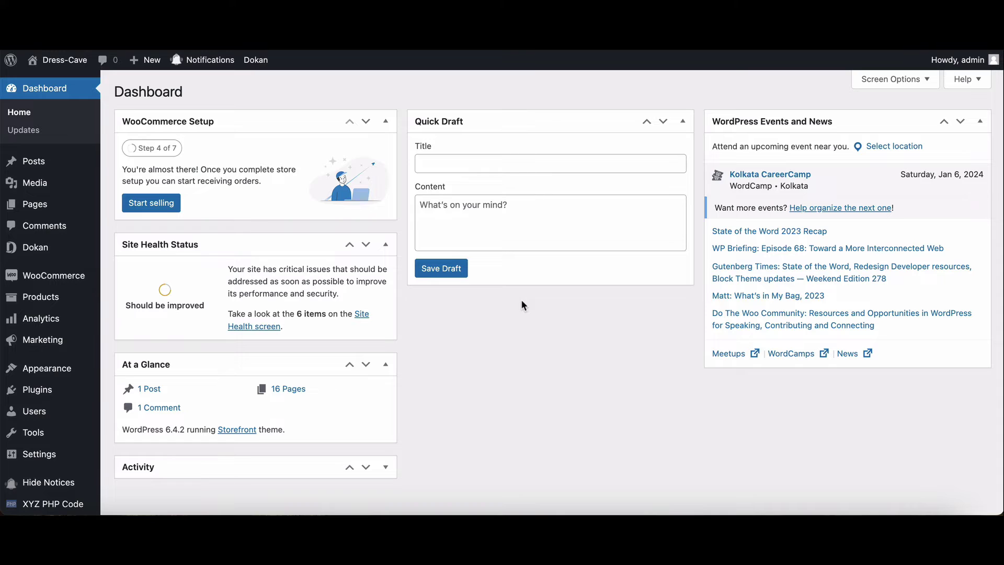
Activate the child theme under Appearance > Themes.
mouse_move(52, 368)
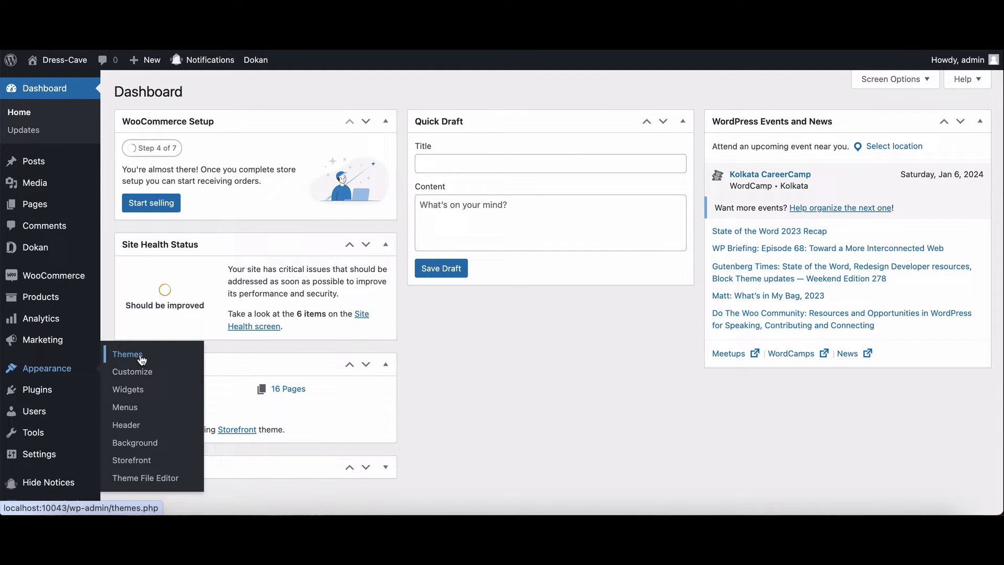
left_click(139, 357)
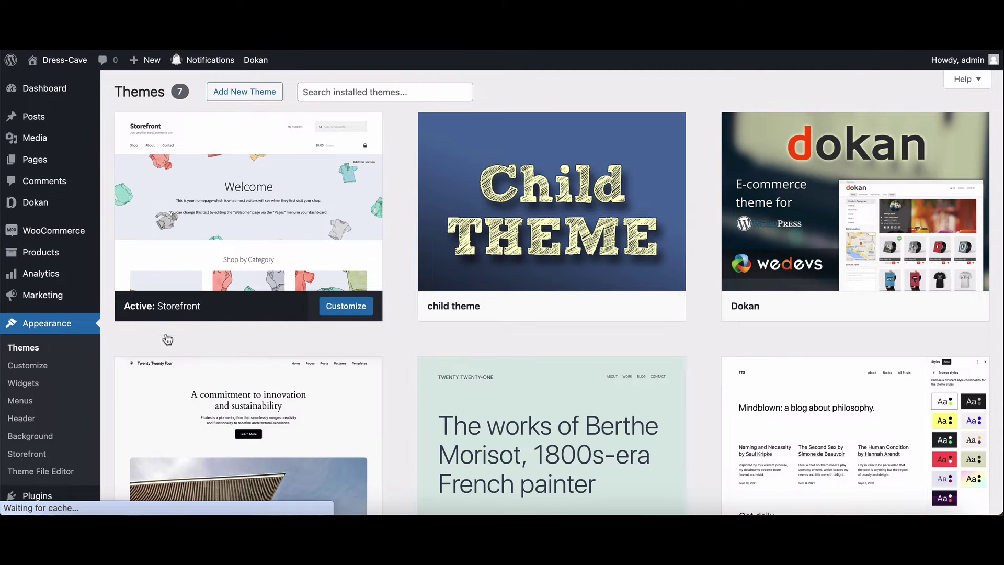
left_click(585, 306)
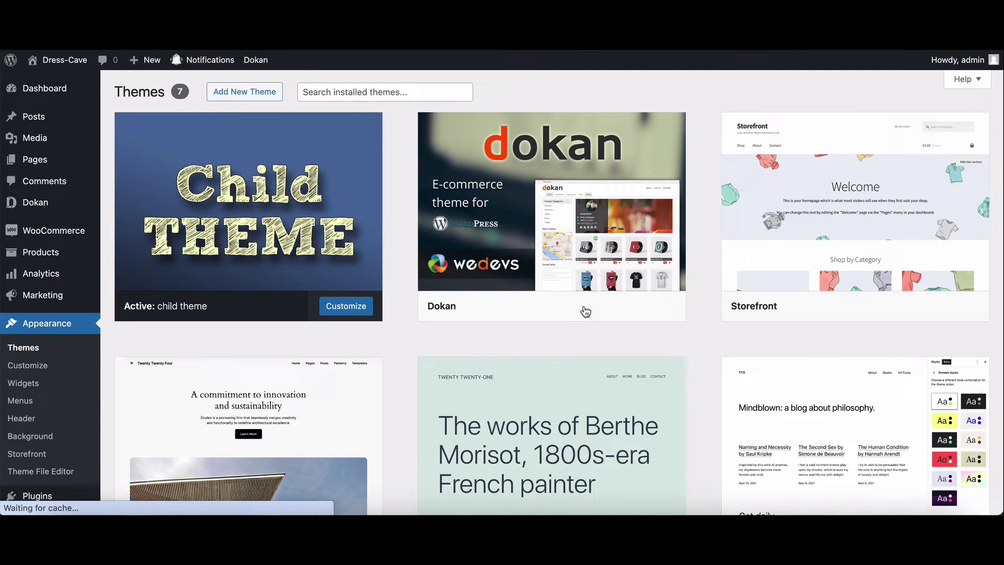
Add a woocommerce_page_title filter returning 'Display Product' to the child theme's functions.php and save.
left_click(30, 472)
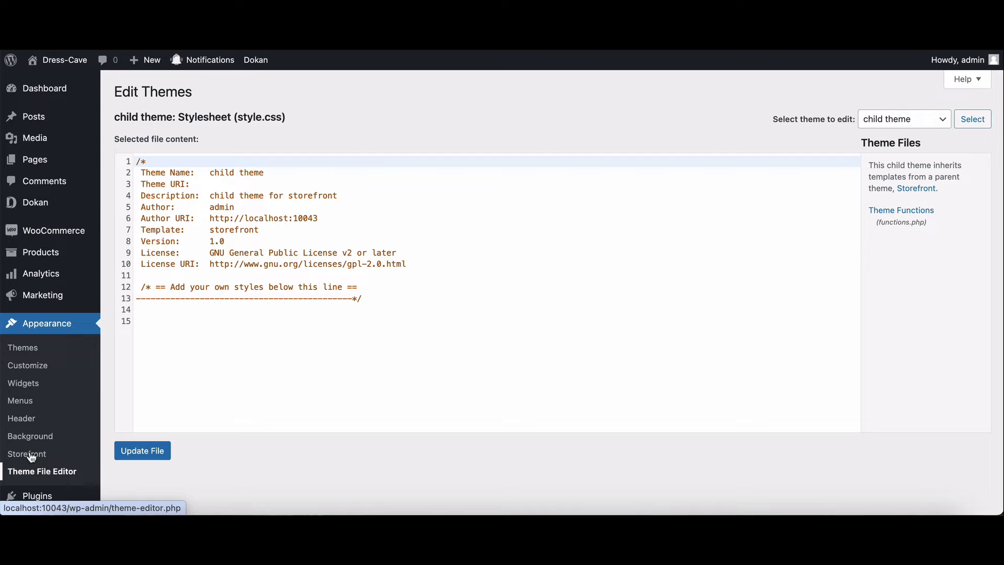
left_click(889, 222)
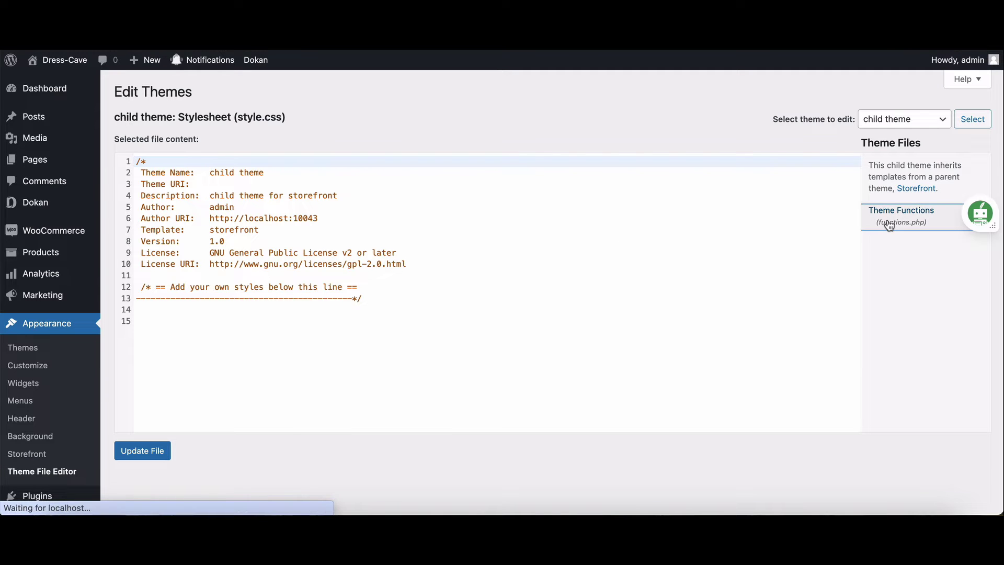
scroll(293, 381, "down", 3)
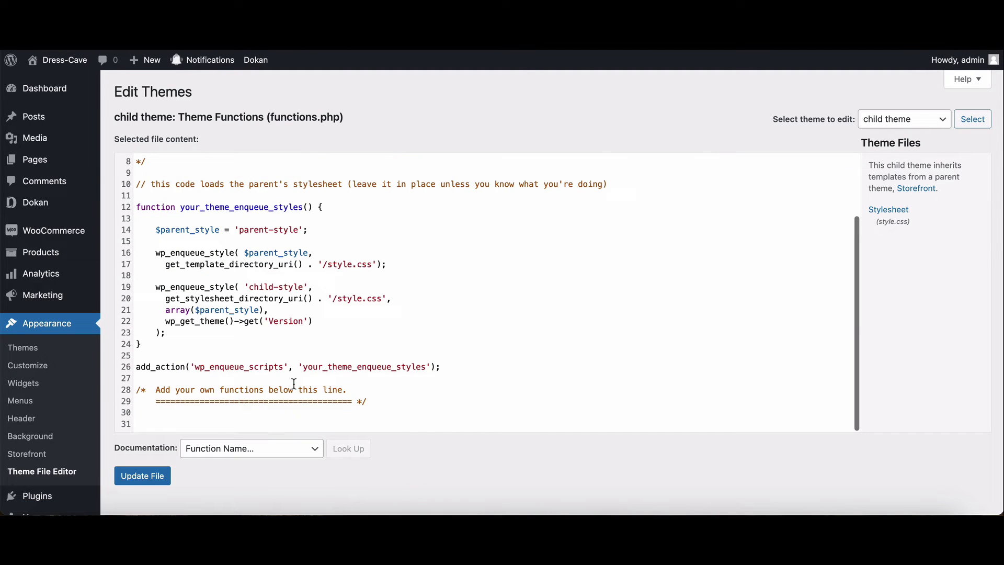
left_click(203, 416)
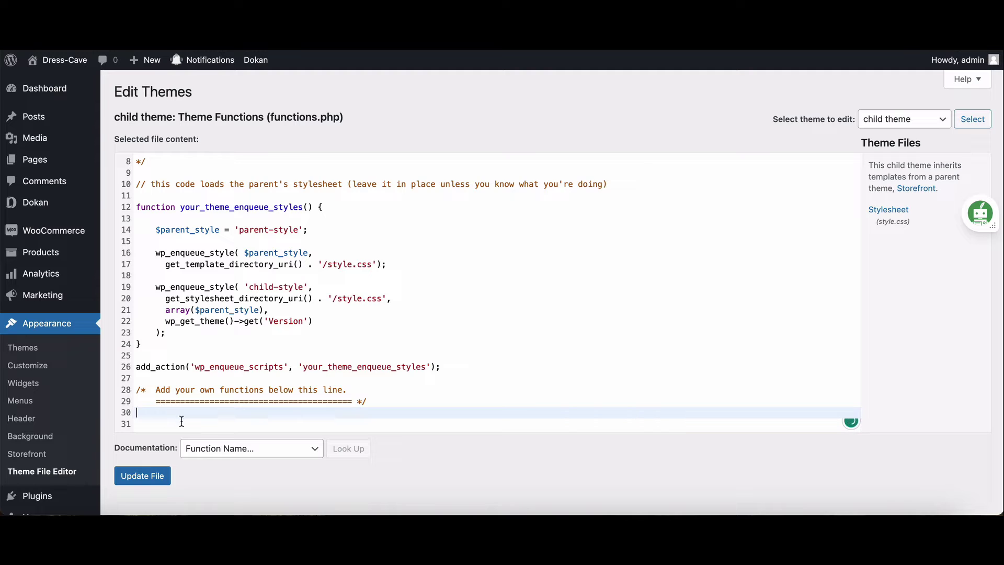
type("add_filter( 'woocommerce_page_title', 'new_woocommerce_page_title');  function new_woocommerce_page_title( $page_title ) {    if( $page_title == 'Shop' ) {      return \"Boutique Shop for Upcoming Designers\";    }  }")
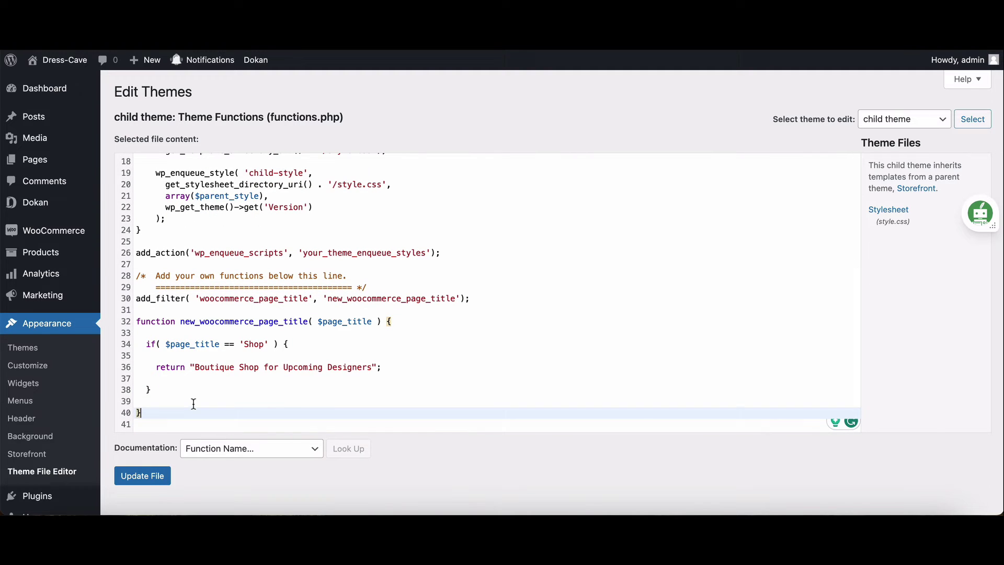
left_click_drag(195, 367, 371, 369)
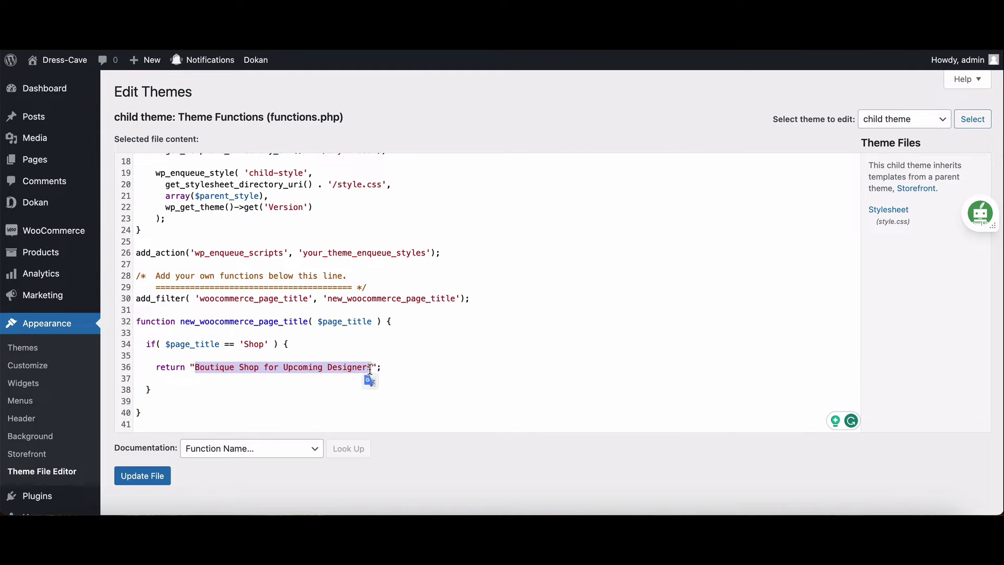
type("Display Product")
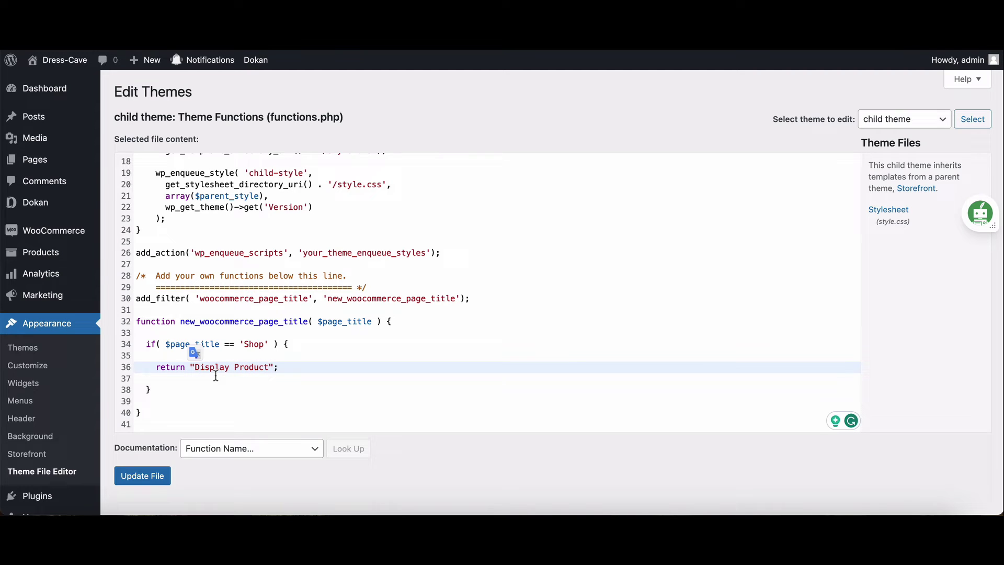
left_click(144, 476)
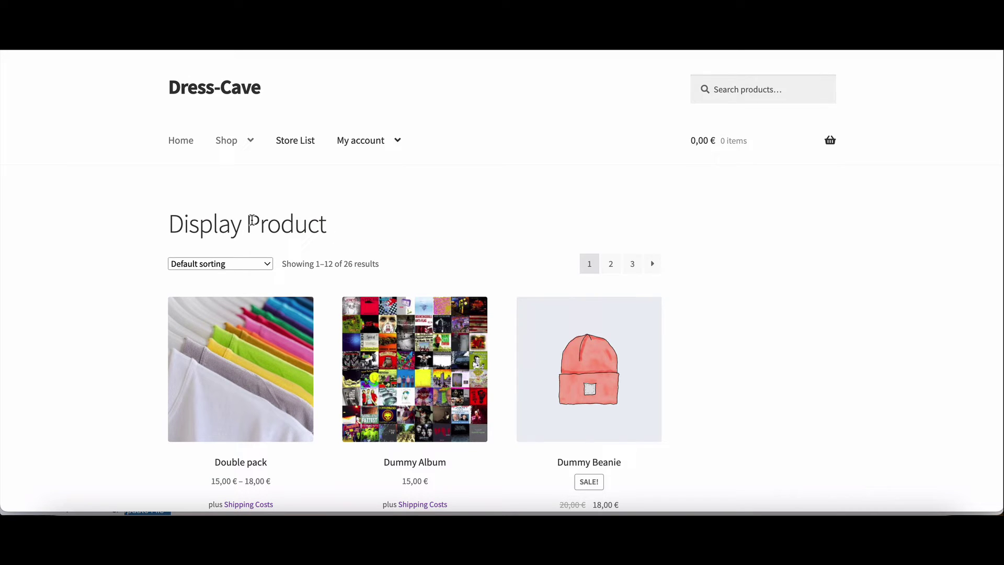
mouse_move(242, 147)
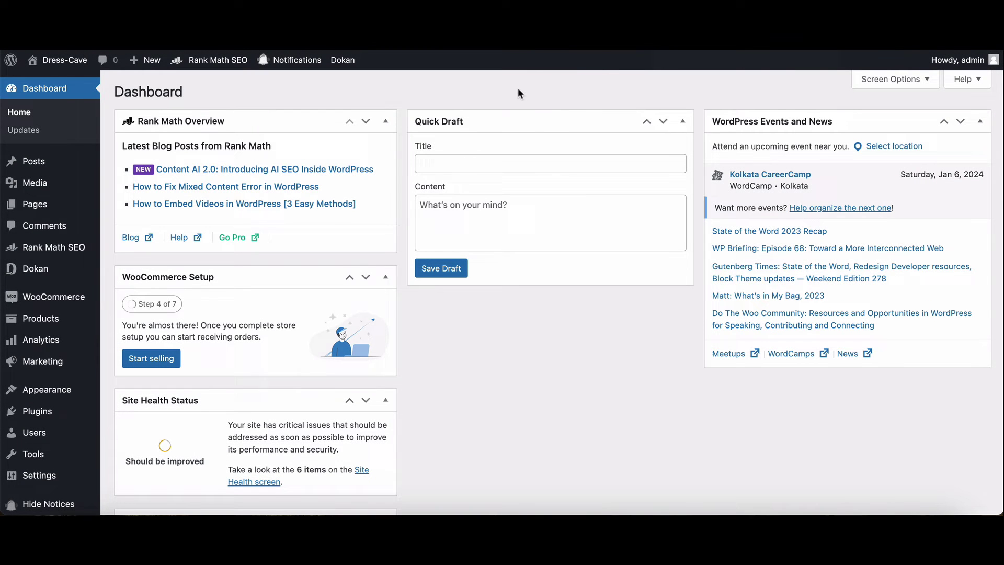
Open the Rank Math SEO Modules page and review the enabled Schema, Sitemap and WooCommerce modules.
scroll(518, 89, "down", 3)
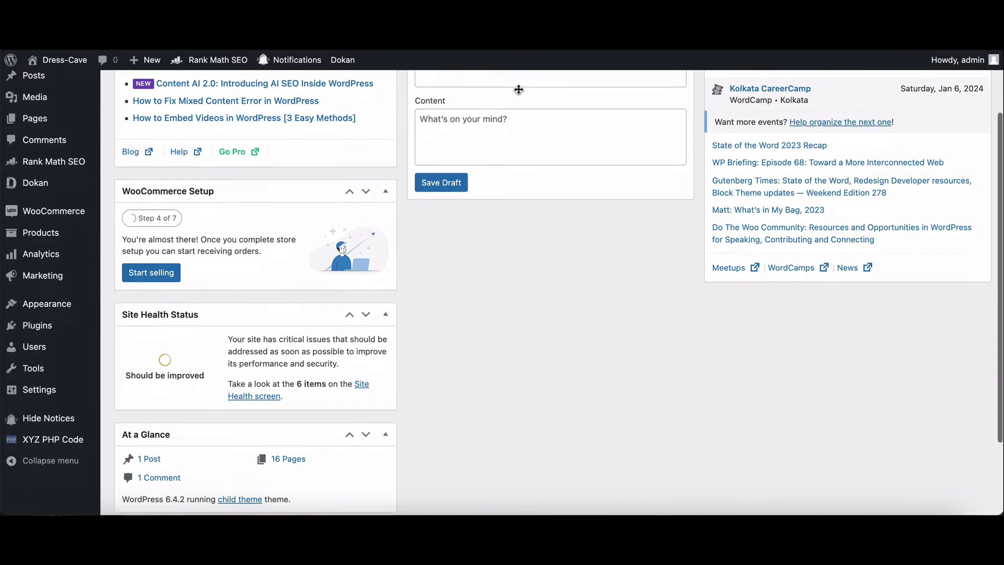
scroll(518, 89, "up", 3)
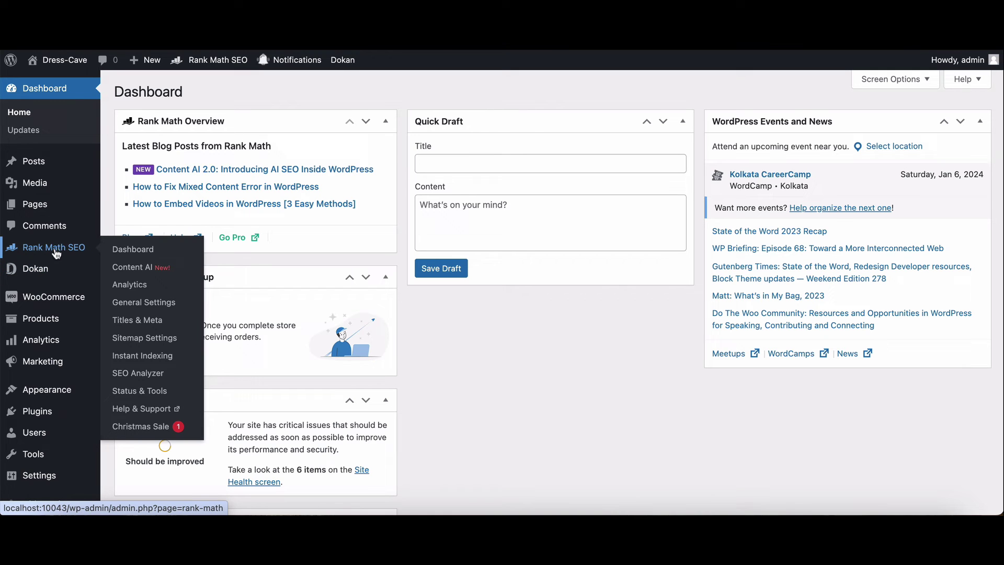
left_click(63, 253)
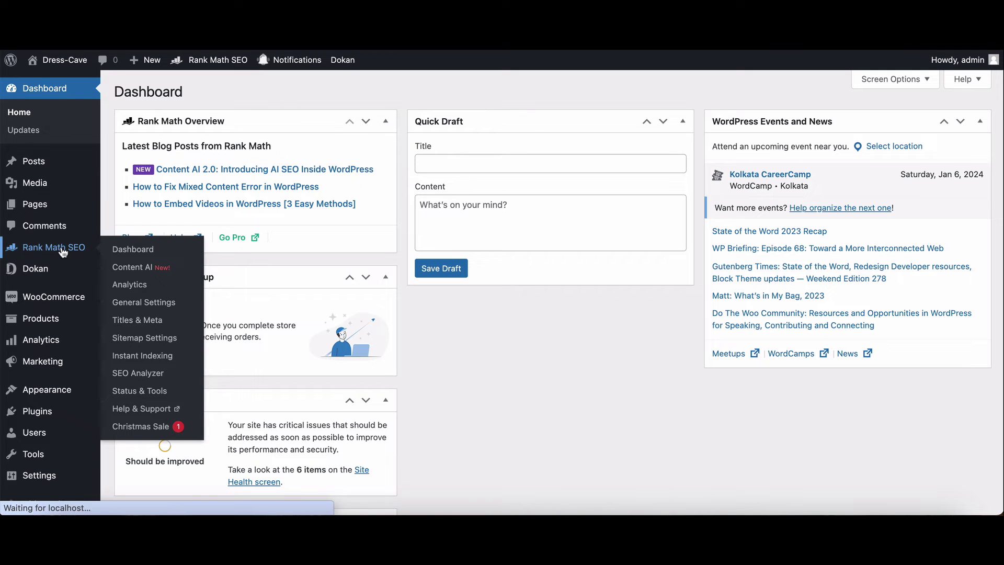
scroll(326, 252, "down", 10)
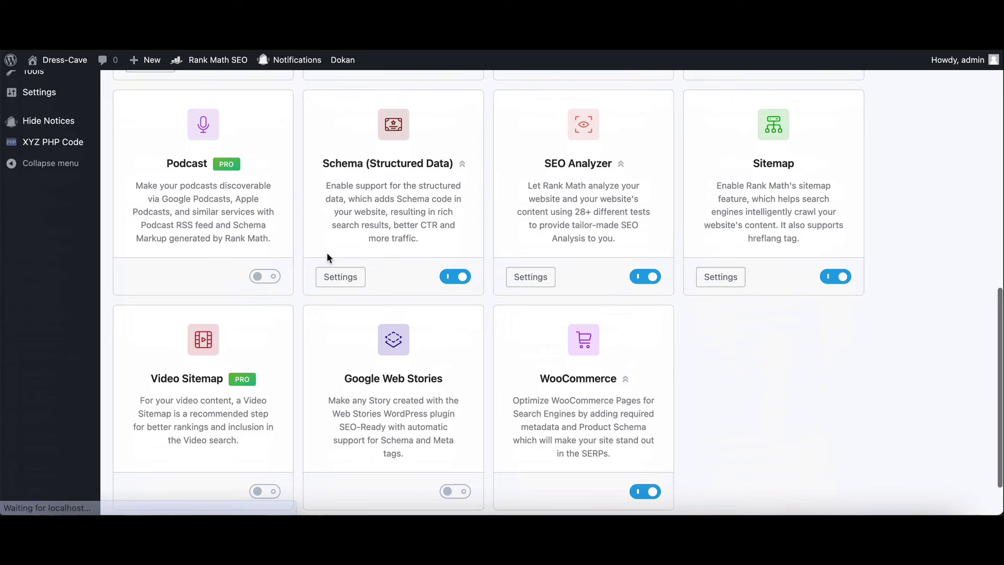
scroll(327, 252, "up", 10)
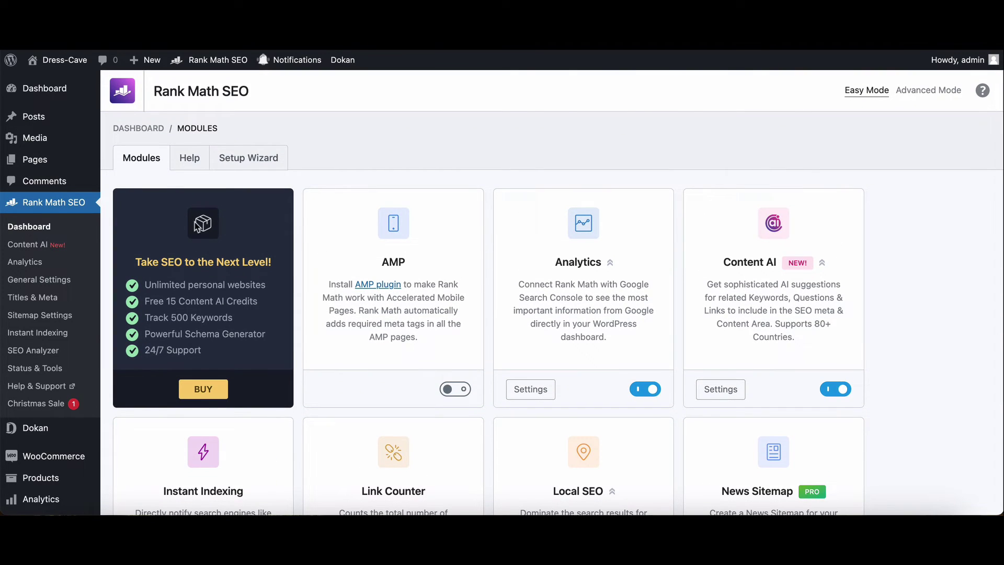
Edit the Shop page from All Pages and show its Rank Math snippet preview panel.
left_click(45, 163)
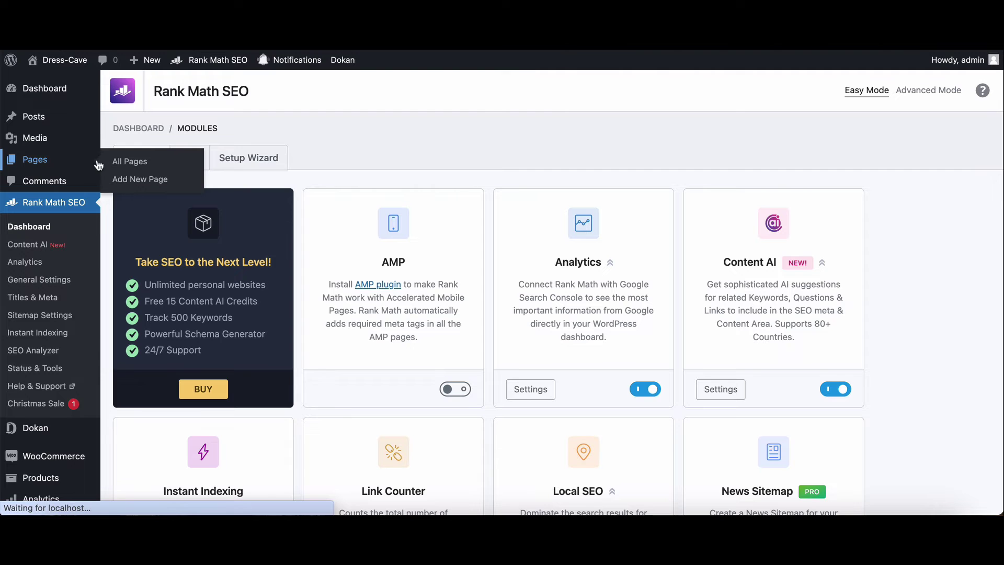
left_click(121, 163)
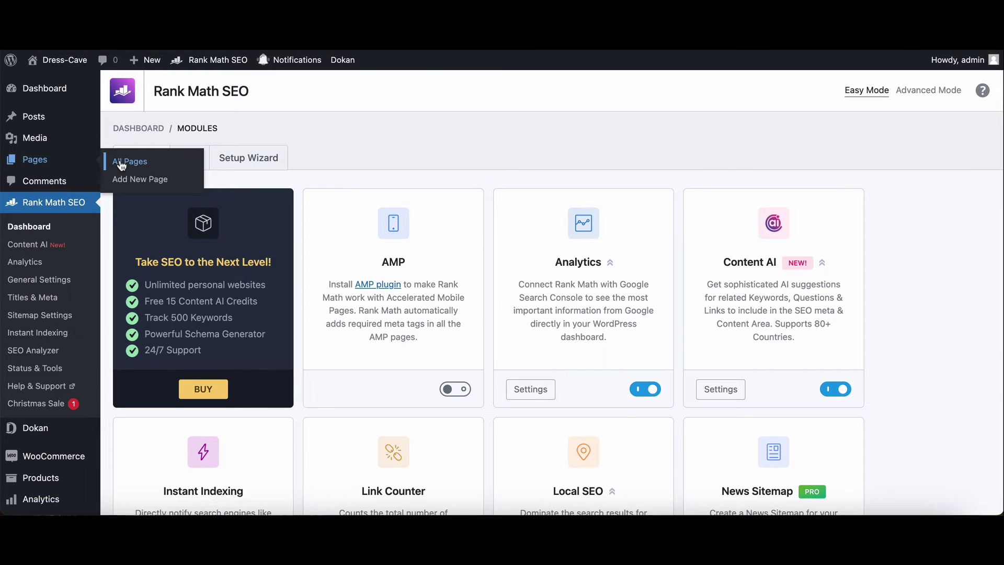
scroll(122, 166, "down", 15)
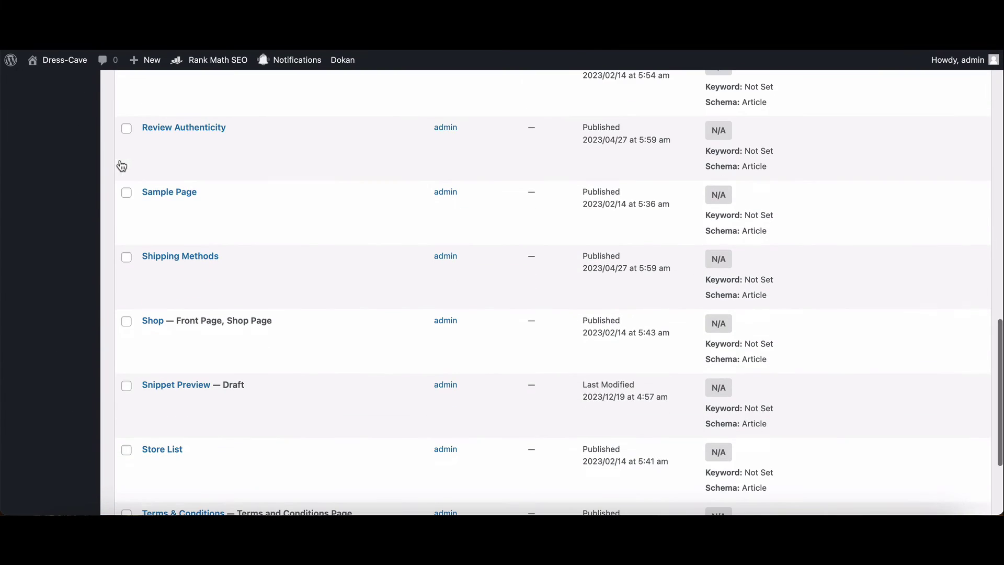
left_click(149, 337)
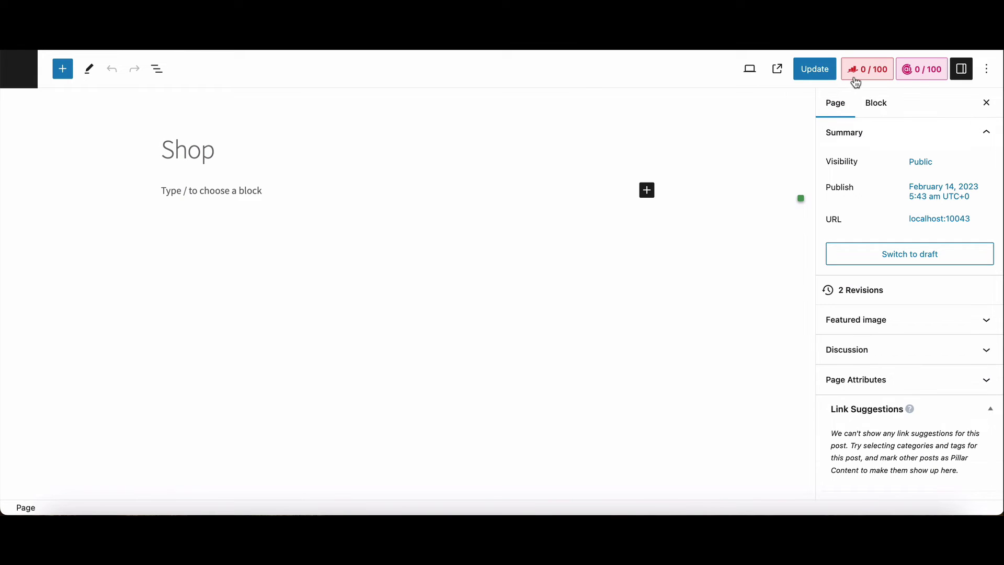
left_click(862, 74)
scroll(899, 204, "down", 2)
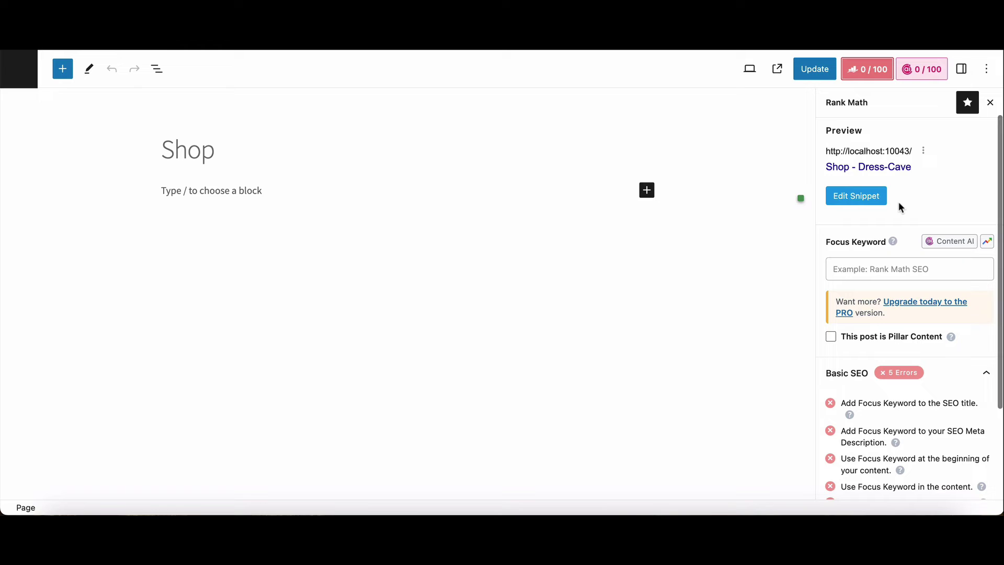
Set the Shop page's Rank Math SEO title to 'Display Product' and update the page.
left_click(867, 195)
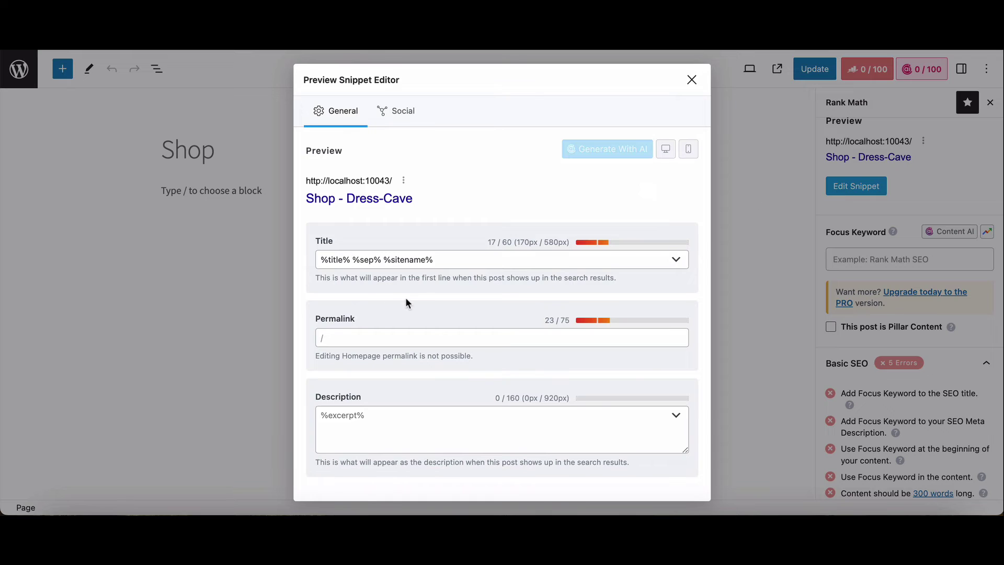
left_click(445, 265)
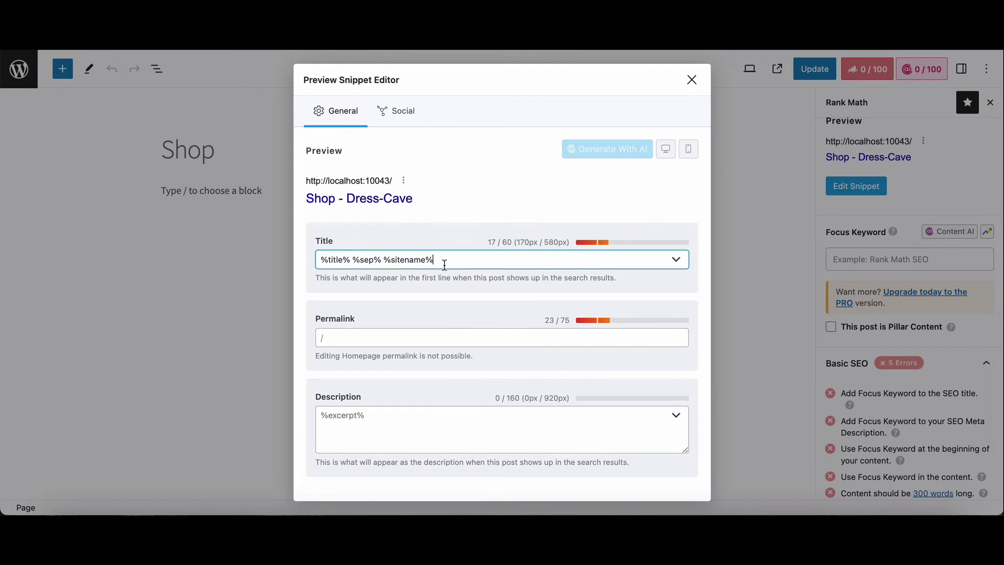
key("ctrl+a")
left_click(445, 265)
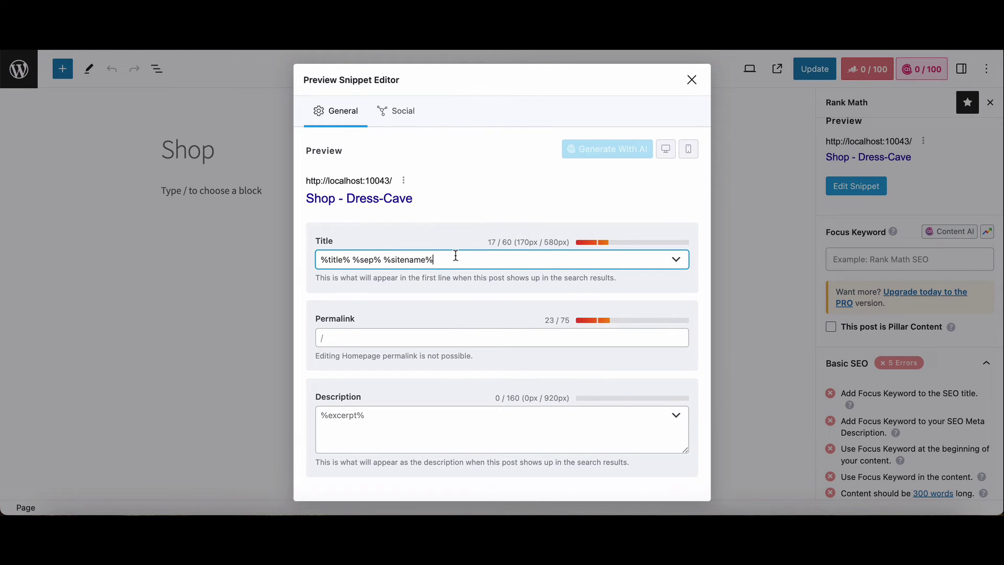
key("ctrl+a")
type("Displau")
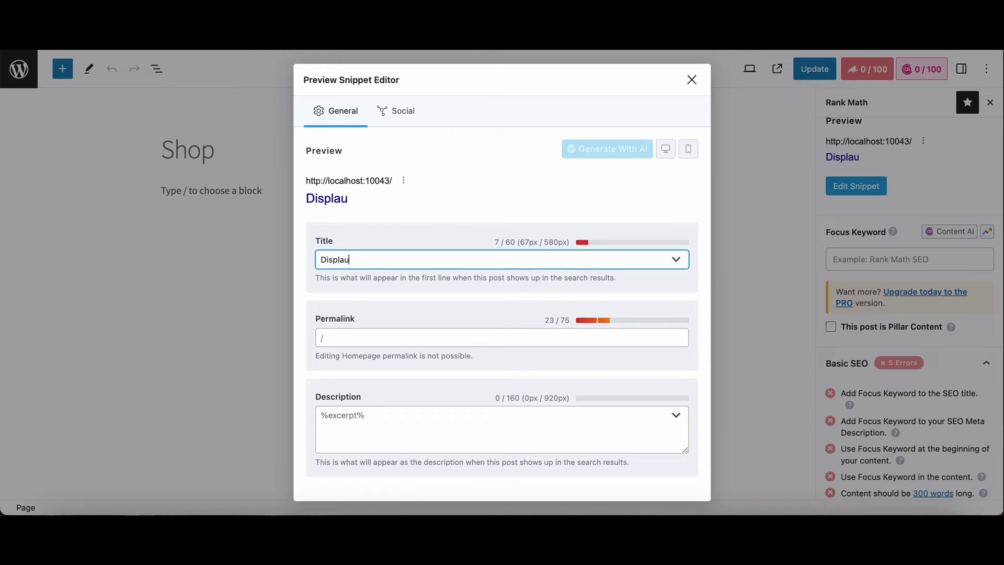
key("BackSpace")
type("y Product")
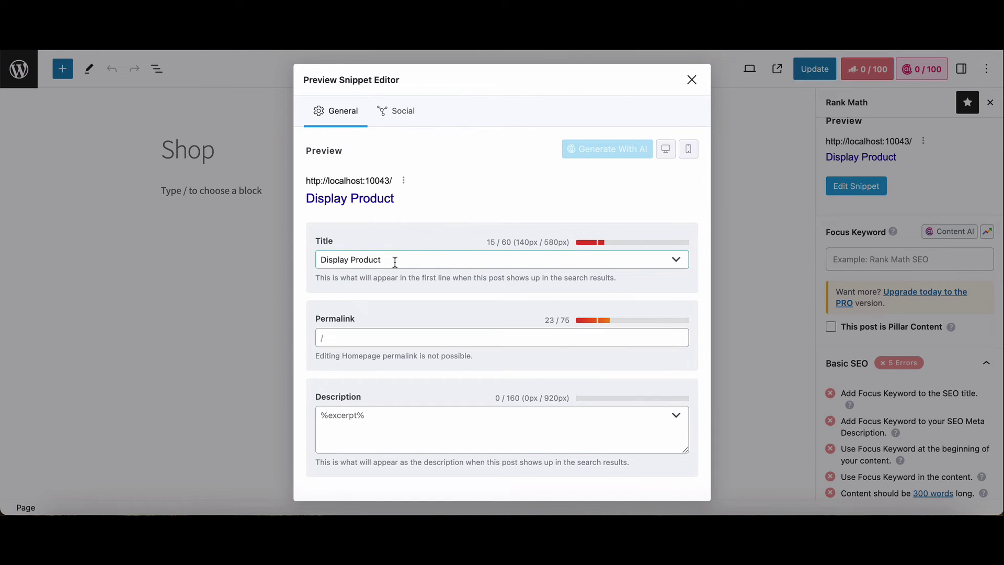
left_click(692, 79)
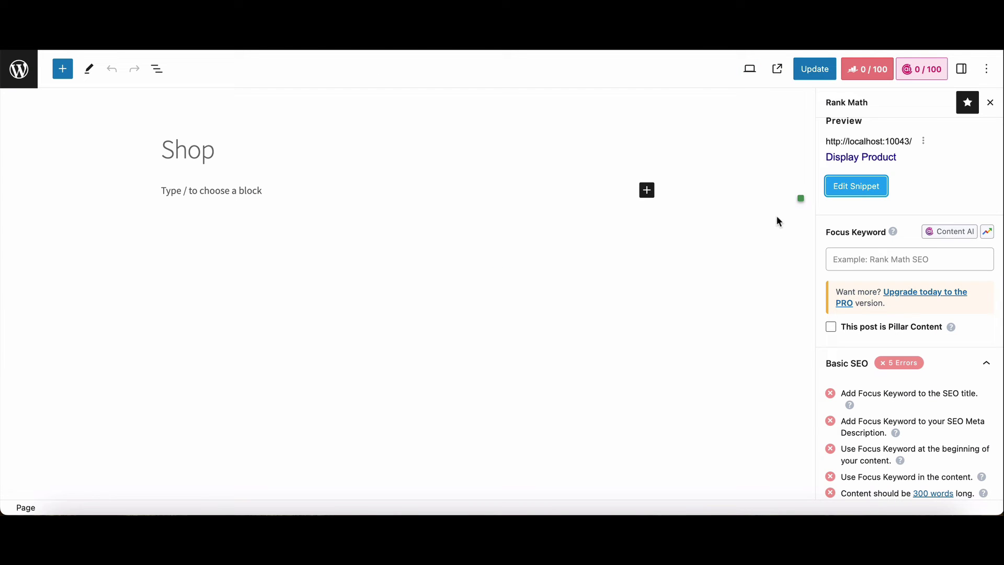
left_click(813, 72)
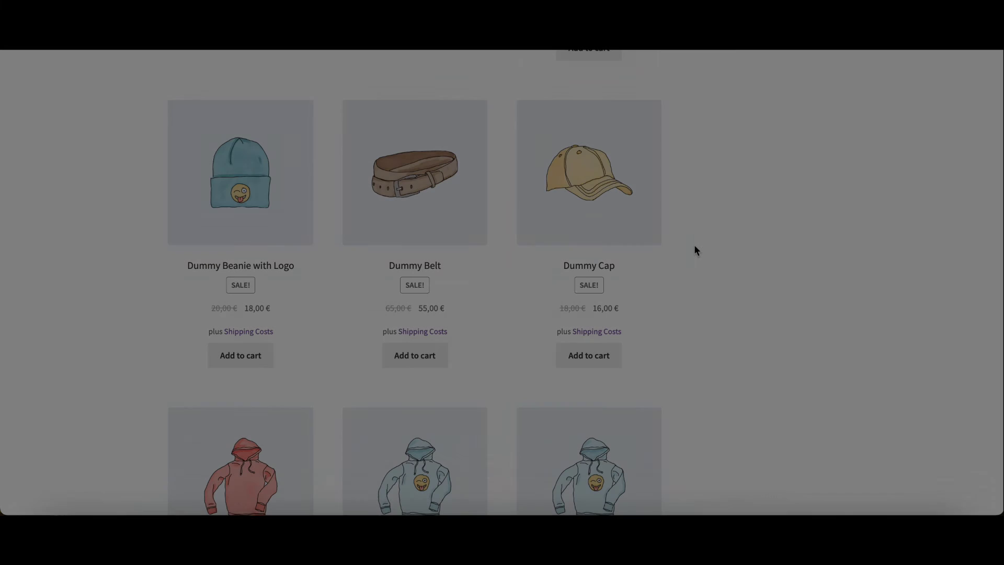
Scroll through the shop's product grid, including page 2 with products 13–24 of 26.
scroll(647, 189, "up", 10)
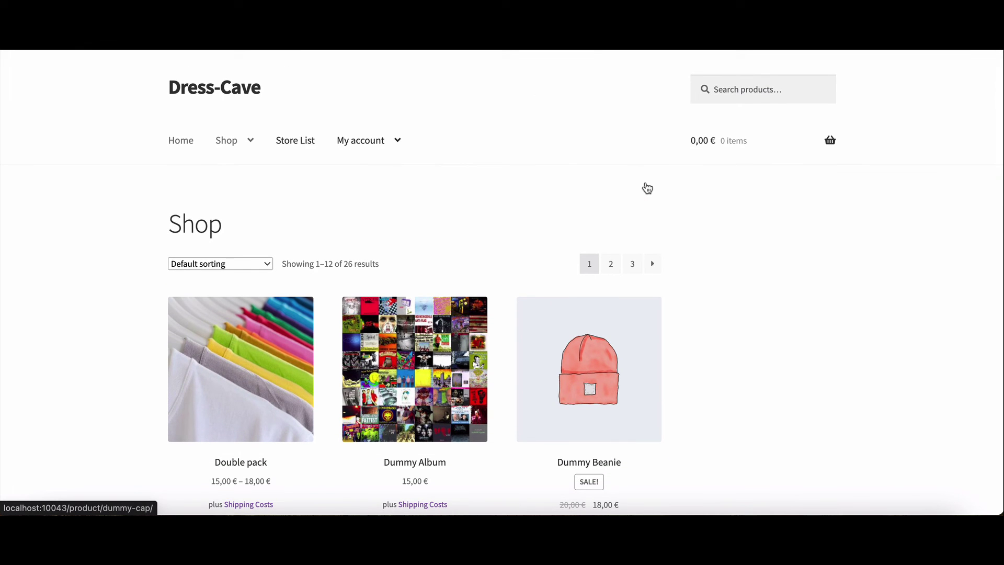
scroll(645, 183, "down", 6)
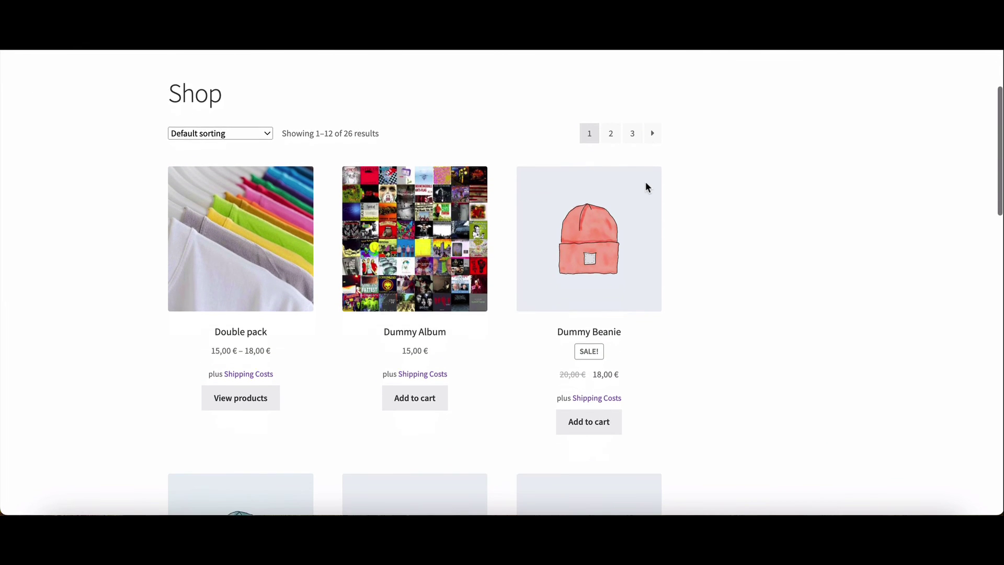
scroll(646, 187, "down", 5)
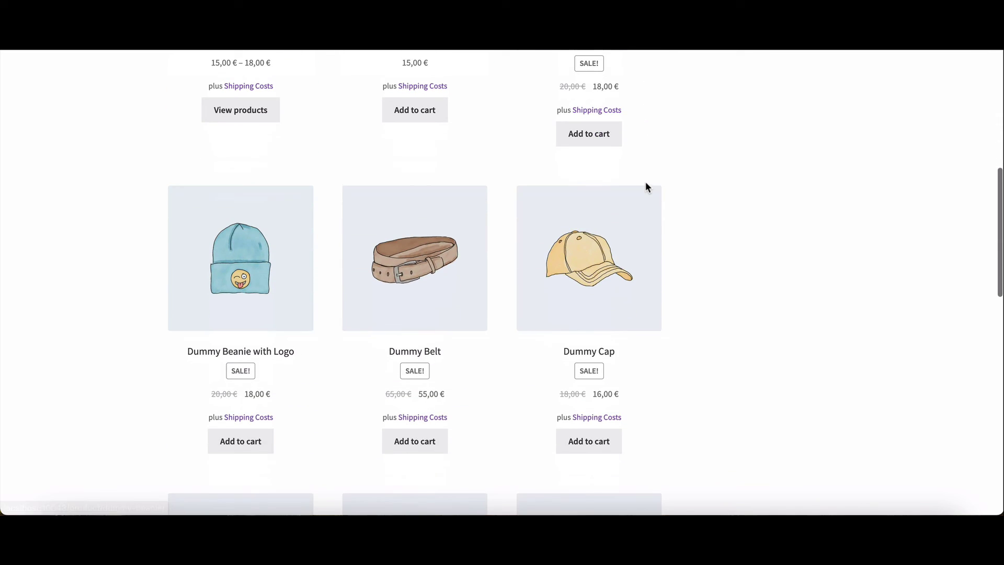
scroll(646, 187, "down", 6)
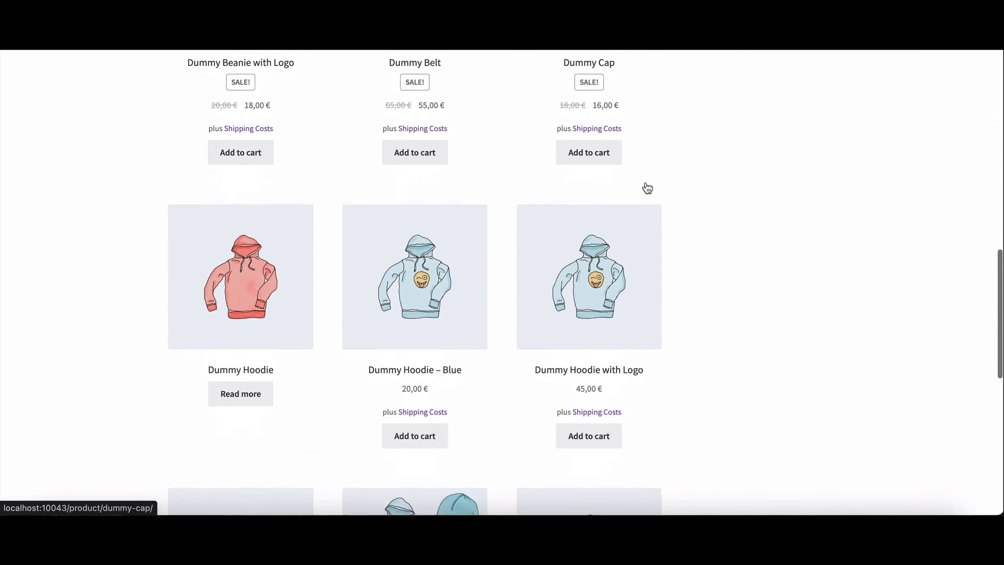
scroll(647, 188, "down", 6)
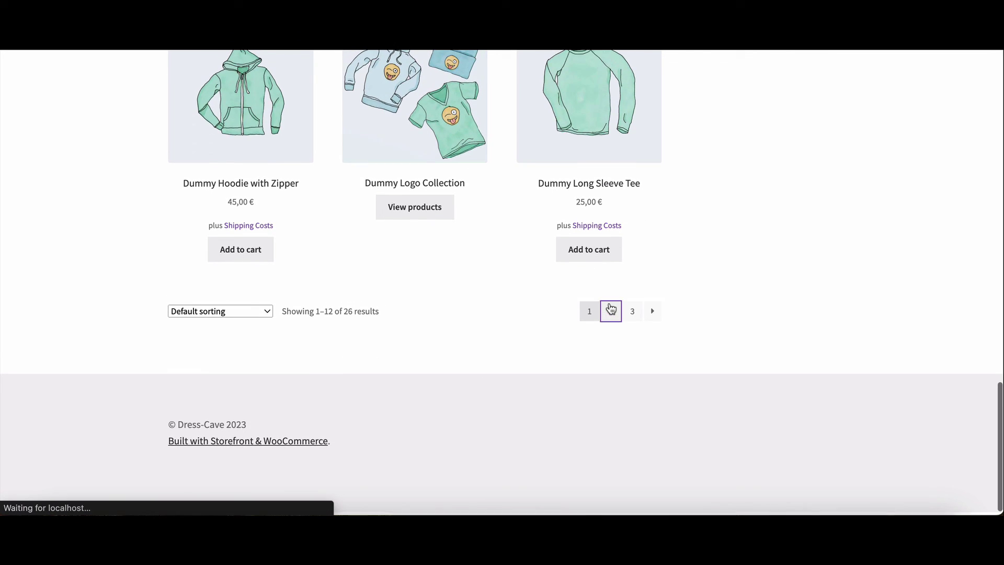
scroll(611, 309, "up", 2)
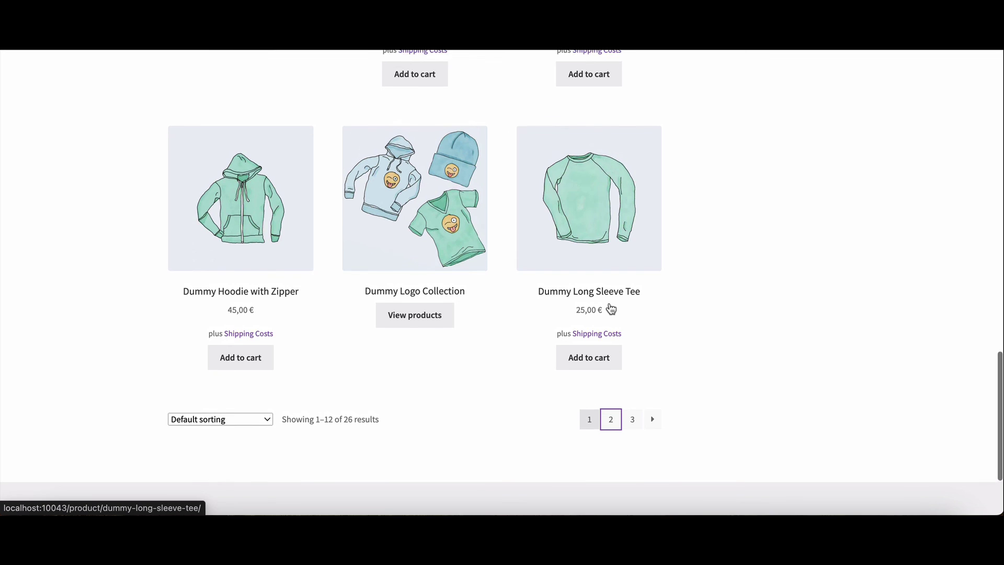
scroll(611, 309, "up", 2)
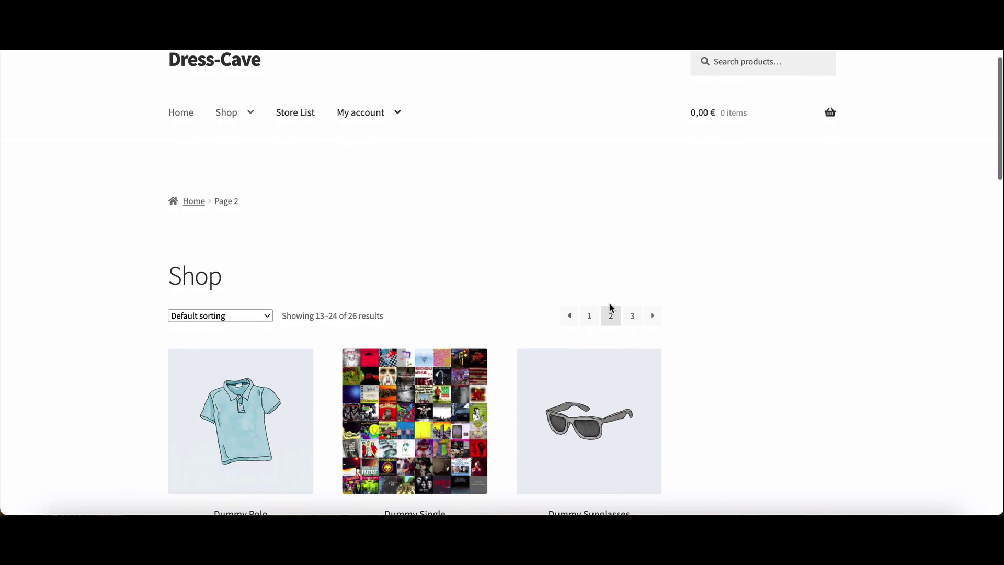
scroll(611, 308, "down", 4)
scroll(611, 308, "down", 3)
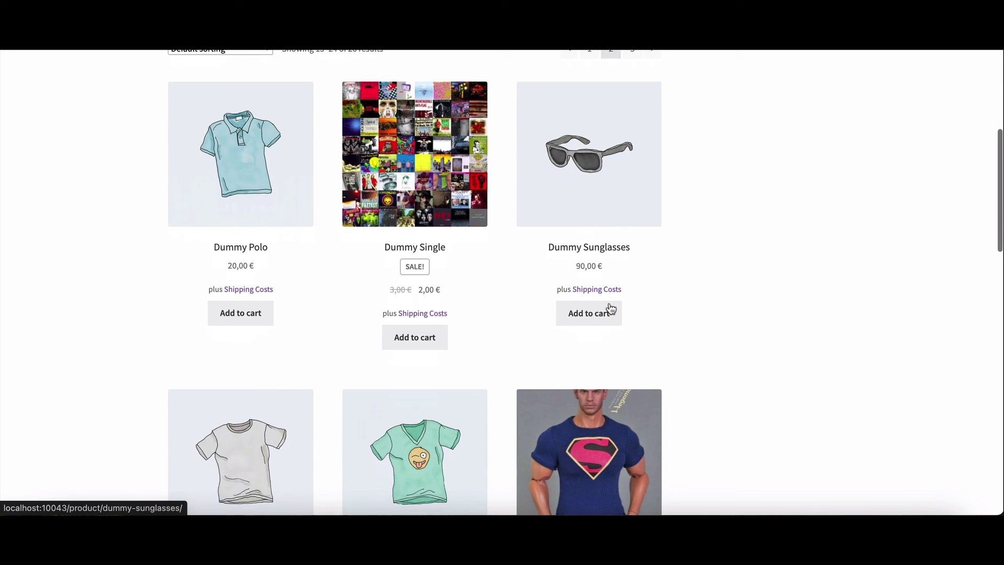
scroll(611, 309, "down", 6)
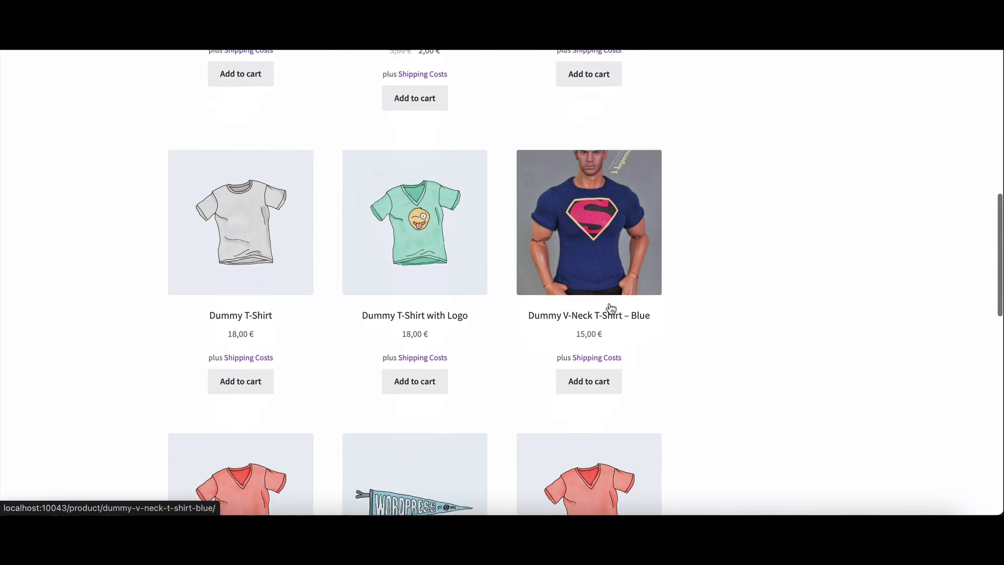
scroll(611, 309, "down", 6)
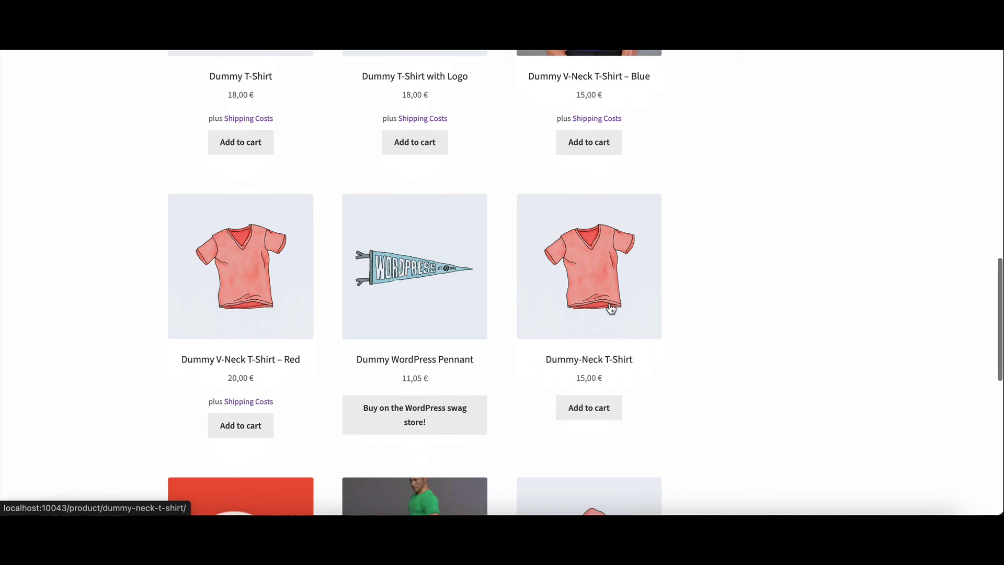
scroll(610, 309, "down", 4)
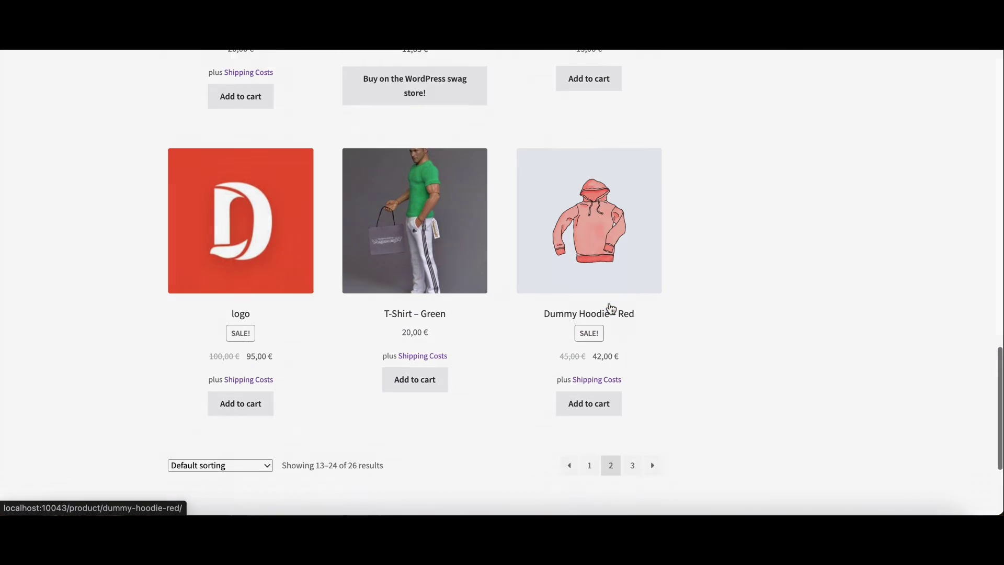